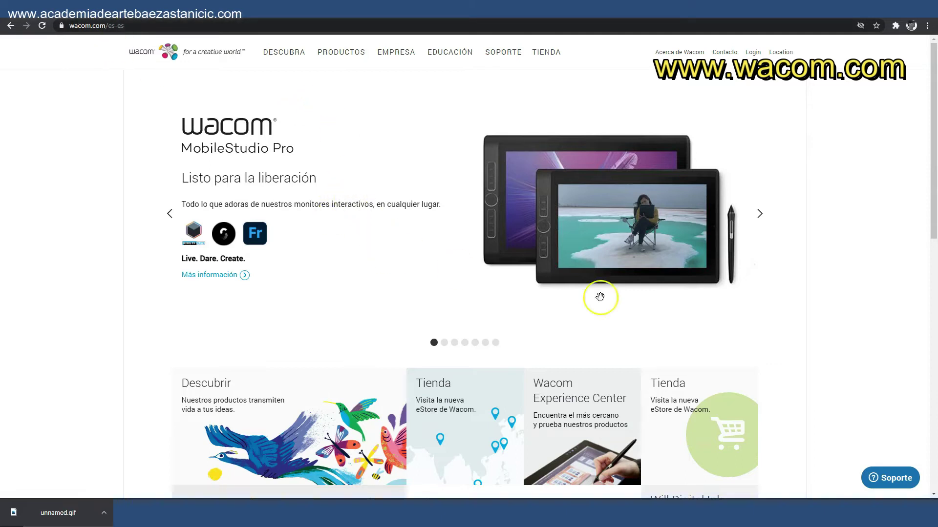
- Go to Wacom's Spanish support site (support.wacom.com/hc/es) via SOPORTE and browse its help categories
{"action": "scroll", "coordinate": [361, 238], "scroll_direction": "down", "scroll_amount": 3}
{"action": "scroll", "coordinate": [359, 240], "scroll_direction": "down", "scroll_amount": 4}
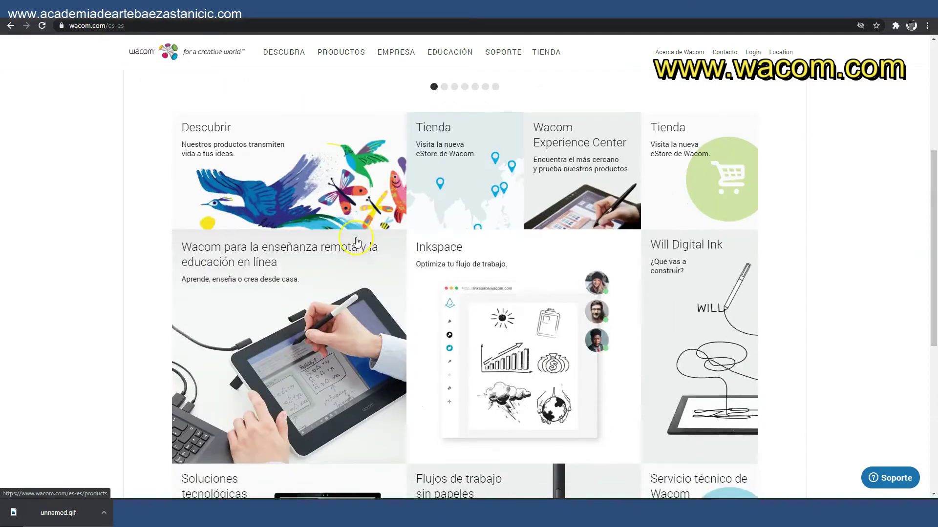
{"action": "scroll", "coordinate": [359, 240], "scroll_direction": "down", "scroll_amount": 3}
{"action": "scroll", "coordinate": [358, 240], "scroll_direction": "down", "scroll_amount": 3}
{"action": "scroll", "coordinate": [363, 259], "scroll_direction": "down", "scroll_amount": 1}
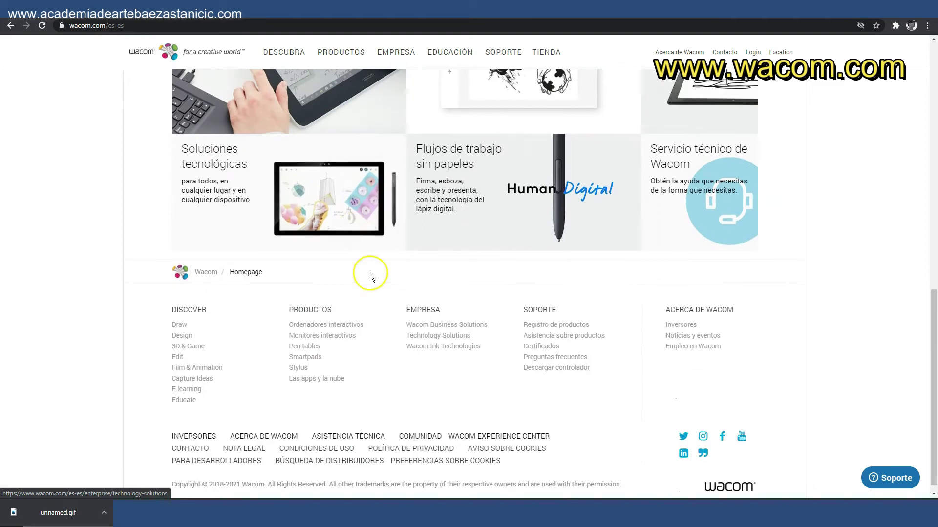
{"action": "scroll", "coordinate": [371, 268], "scroll_direction": "up", "scroll_amount": 1}
{"action": "scroll", "coordinate": [377, 263], "scroll_direction": "up", "scroll_amount": 2}
{"action": "scroll", "coordinate": [378, 264], "scroll_direction": "up", "scroll_amount": 10}
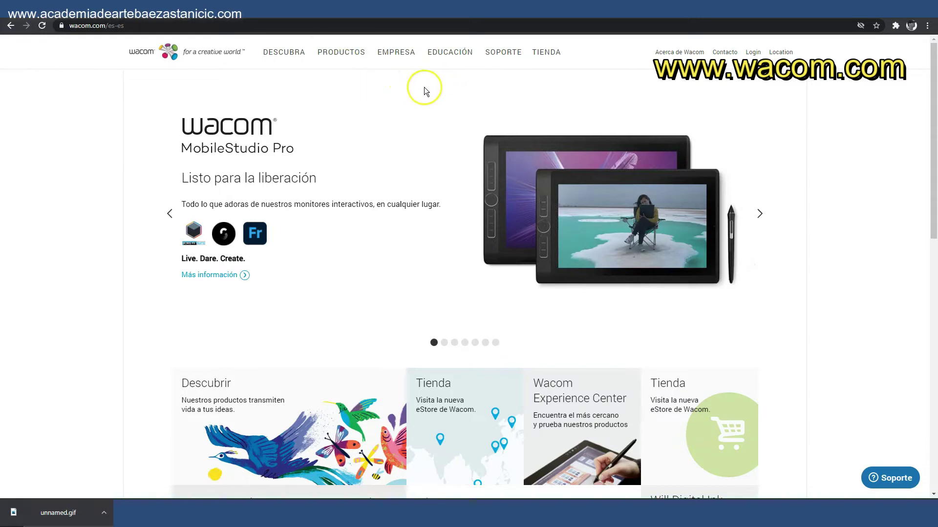
{"action": "left_click", "coordinate": [503, 57]}
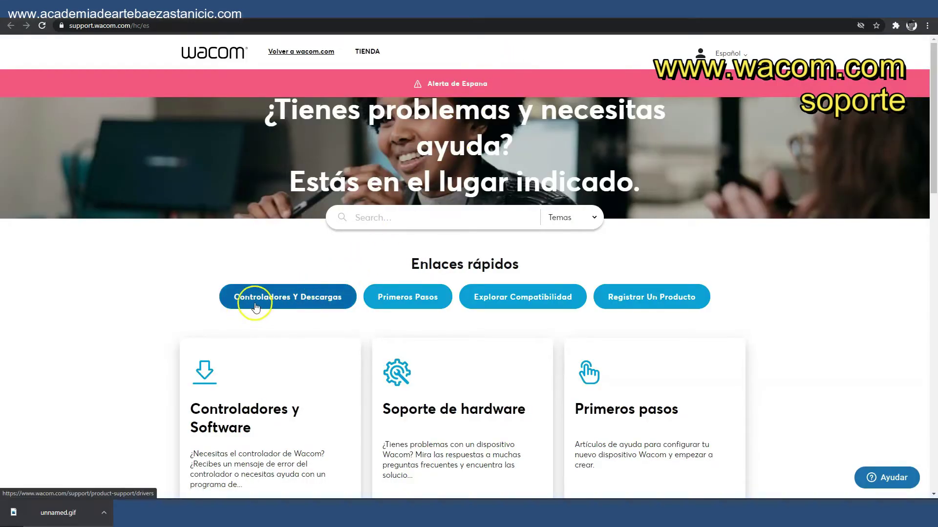
{"action": "scroll", "coordinate": [278, 373], "scroll_direction": "down", "scroll_amount": 3}
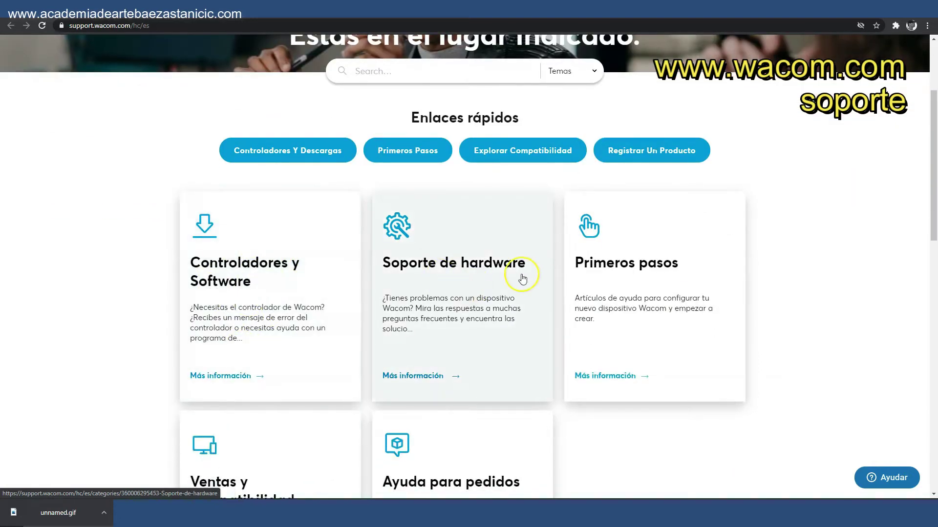
{"action": "scroll", "coordinate": [438, 306], "scroll_direction": "down", "scroll_amount": 3}
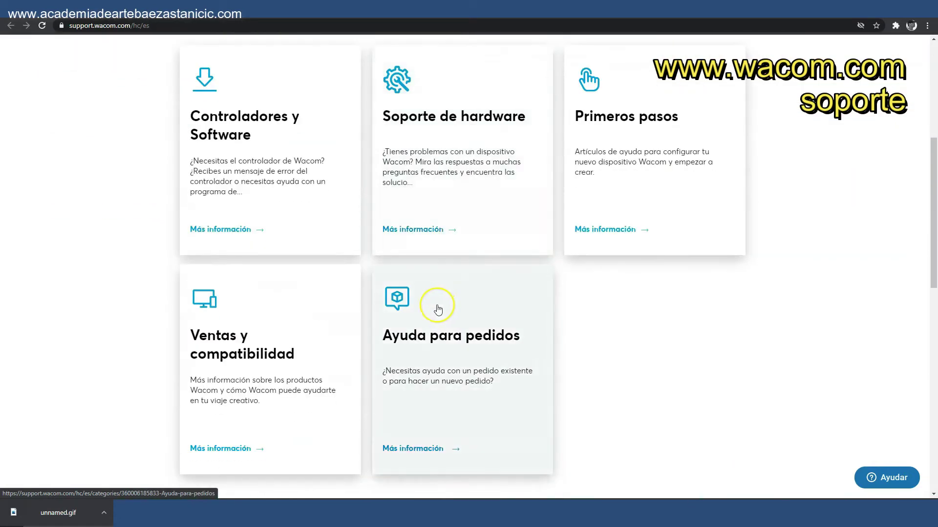
{"action": "scroll", "coordinate": [435, 305], "scroll_direction": "up", "scroll_amount": 5}
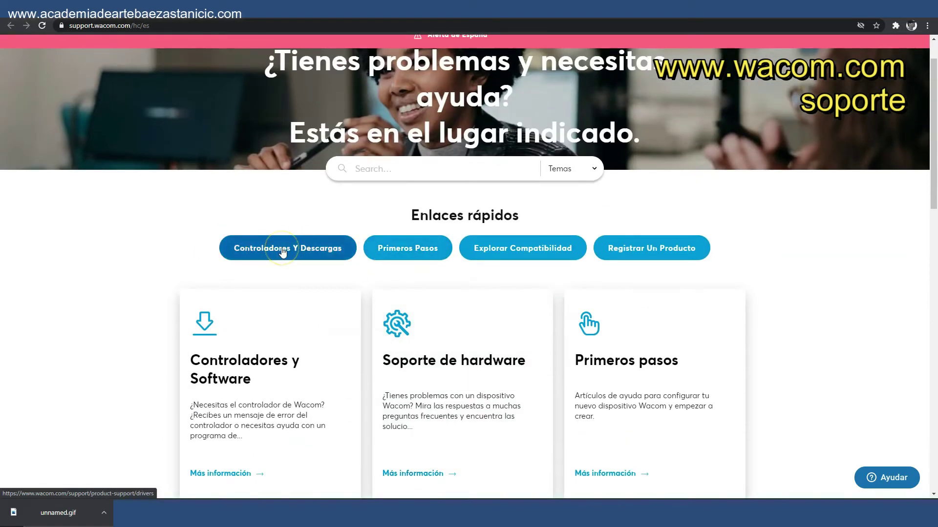
- Open the Controladores y Descargas resources page and search its products for 'intuos s'
{"action": "left_click", "coordinate": [282, 250]}
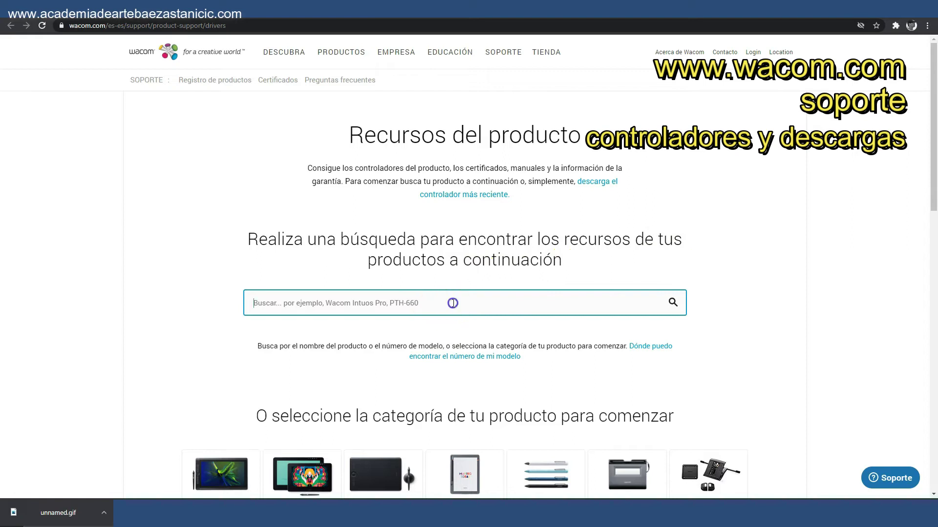
{"action": "type", "text": "intuos"}
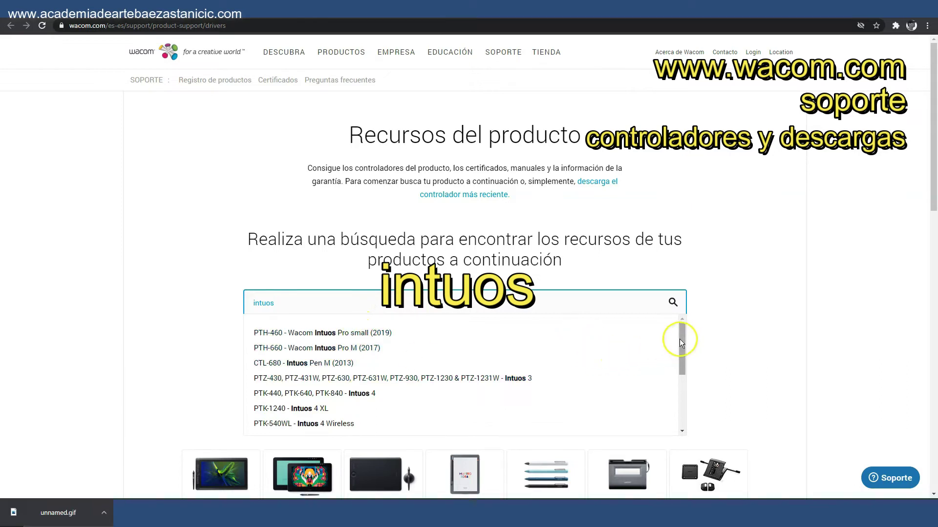
{"action": "mouse_move", "coordinate": [681, 341]}
{"action": "left_mouse_down"}
{"action": "mouse_move", "coordinate": [684, 395]}
{"action": "mouse_move", "coordinate": [678, 326]}
{"action": "left_mouse_up"}
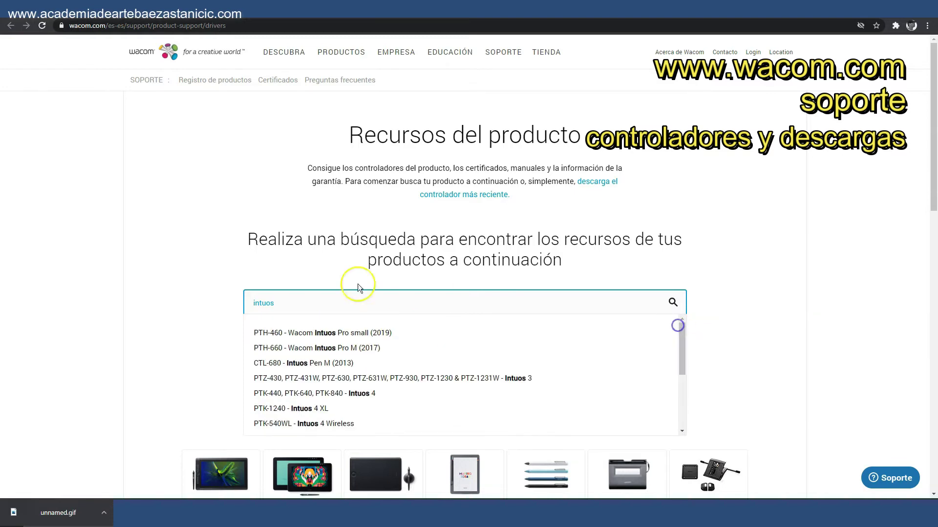
{"action": "double_click", "coordinate": [282, 304]}
{"action": "key", "text": "BackSpace"}
{"action": "type", "text": "in"}
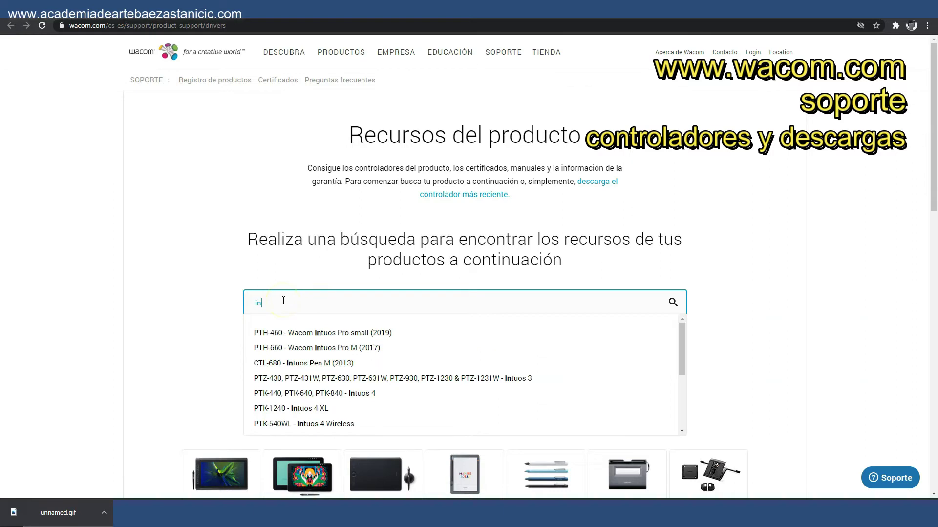
{"action": "type", "text": "tuos s"}
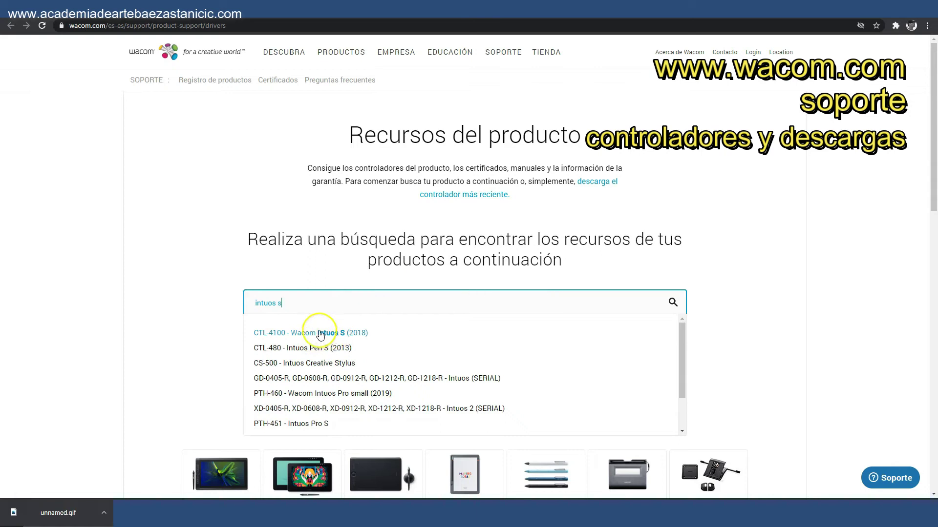
- Pick the CTL-4100 Wacom Intuos S (2018) and scroll to its 6.3.43-3 driver cards
{"action": "left_click", "coordinate": [328, 333]}
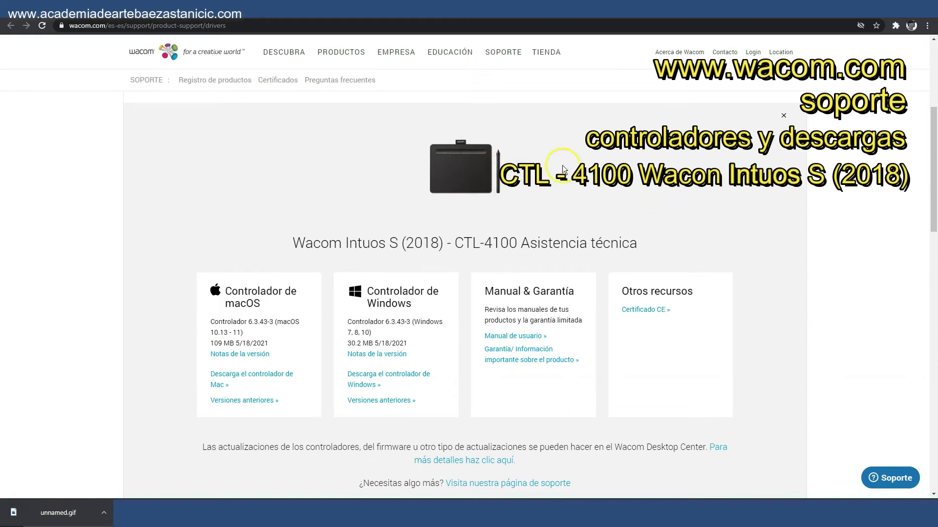
{"action": "scroll", "coordinate": [636, 204], "scroll_direction": "up", "scroll_amount": 3}
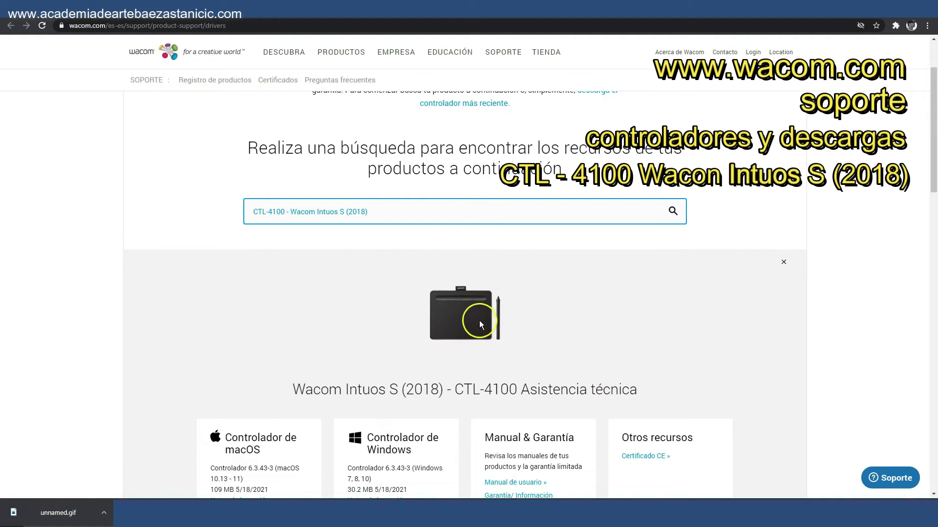
{"action": "scroll", "coordinate": [564, 293], "scroll_direction": "down", "scroll_amount": 2}
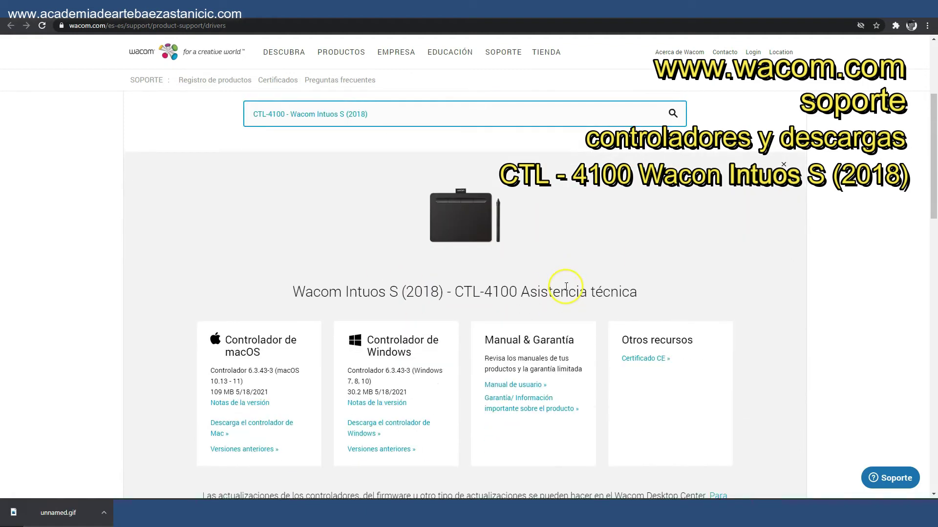
{"action": "scroll", "coordinate": [562, 289], "scroll_direction": "down", "scroll_amount": 3}
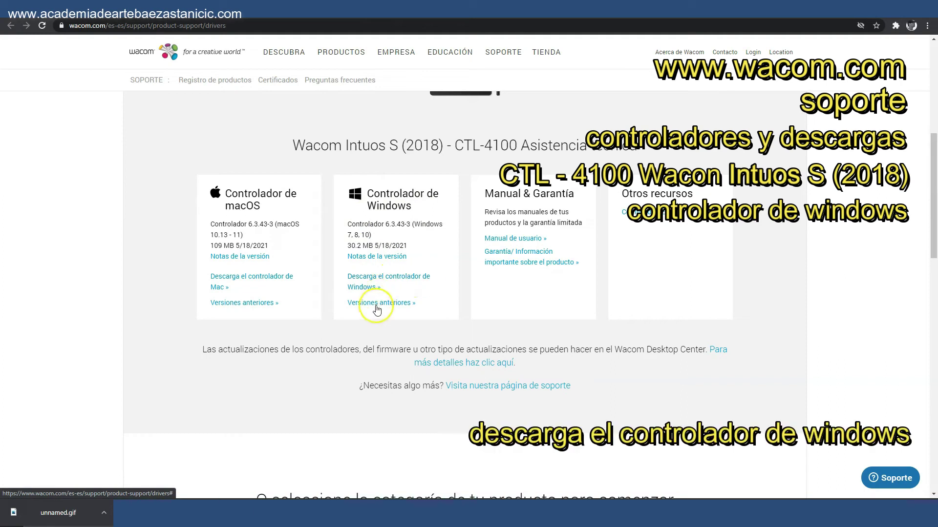
- Download the Windows driver installer WacomTablet_6.3.43-3.exe, confirming the download dialog
{"action": "left_click", "coordinate": [380, 280]}
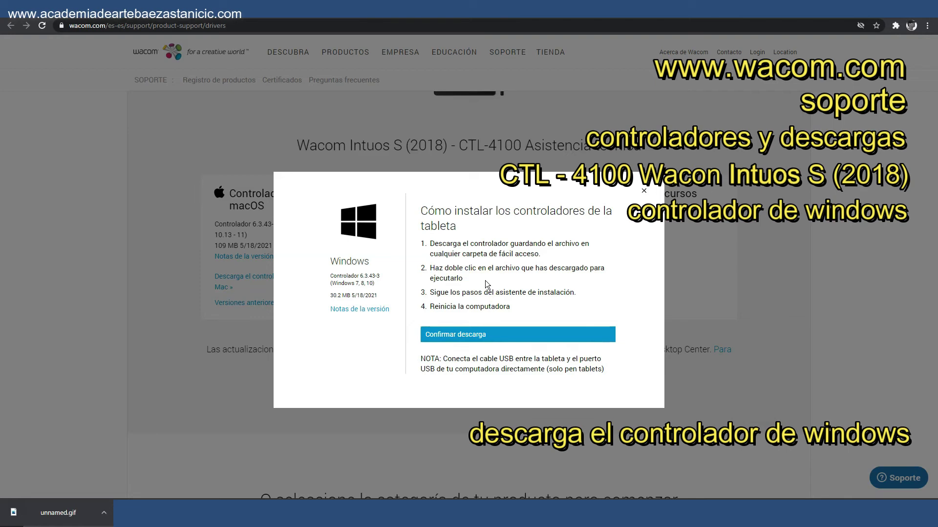
{"action": "left_click", "coordinate": [495, 337]}
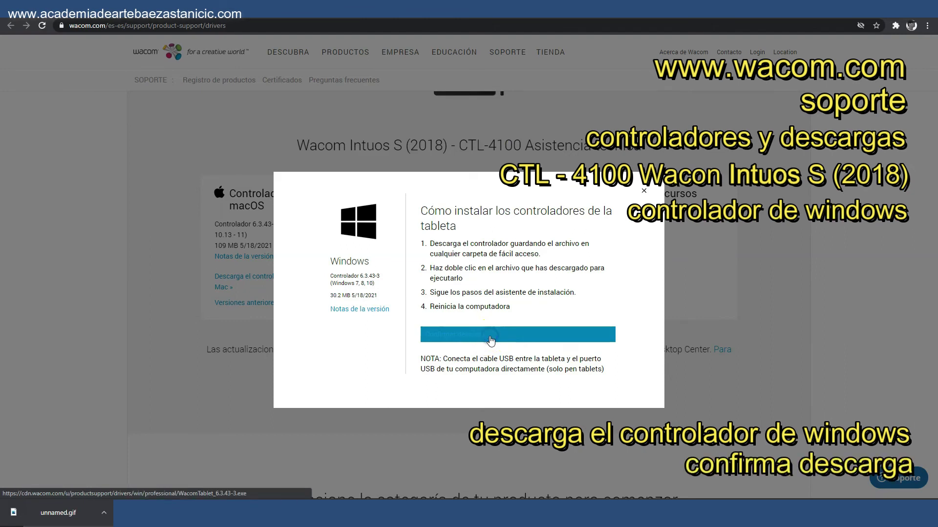
{"action": "left_click", "coordinate": [495, 339]}
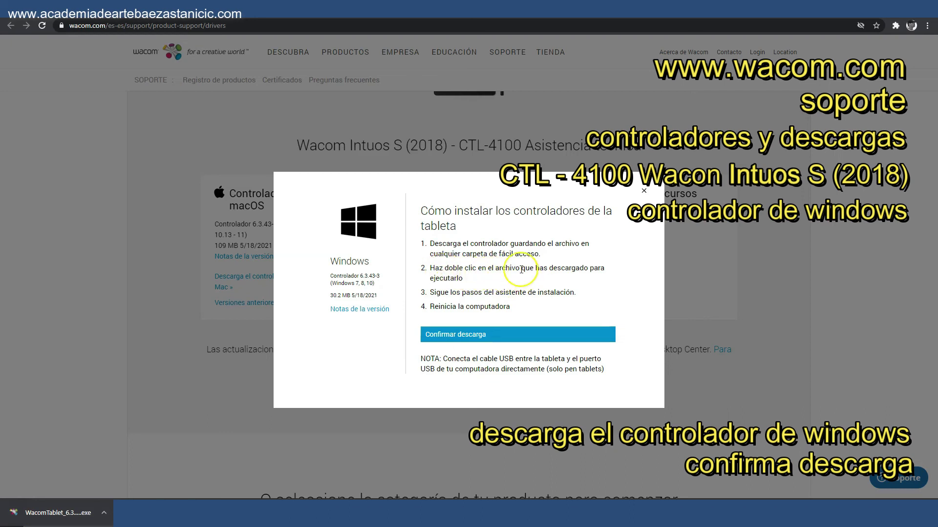
{"action": "left_click", "coordinate": [512, 333]}
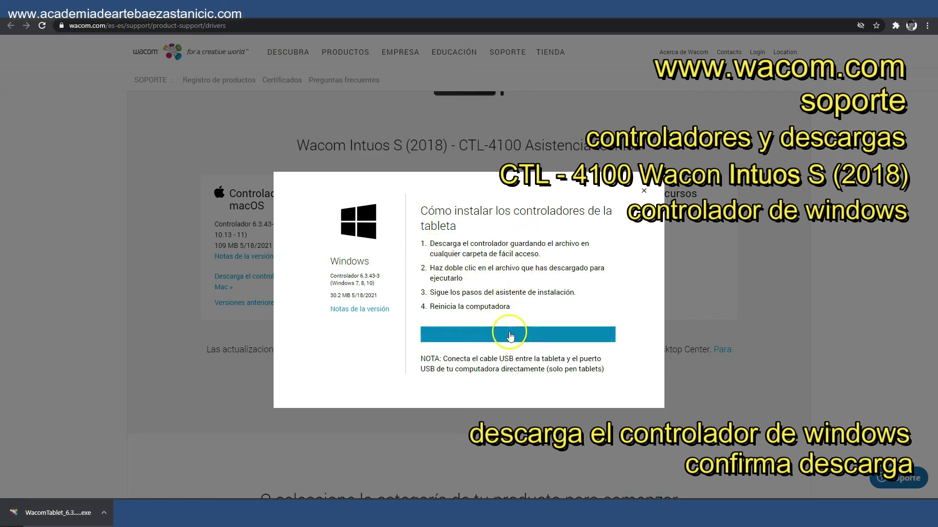